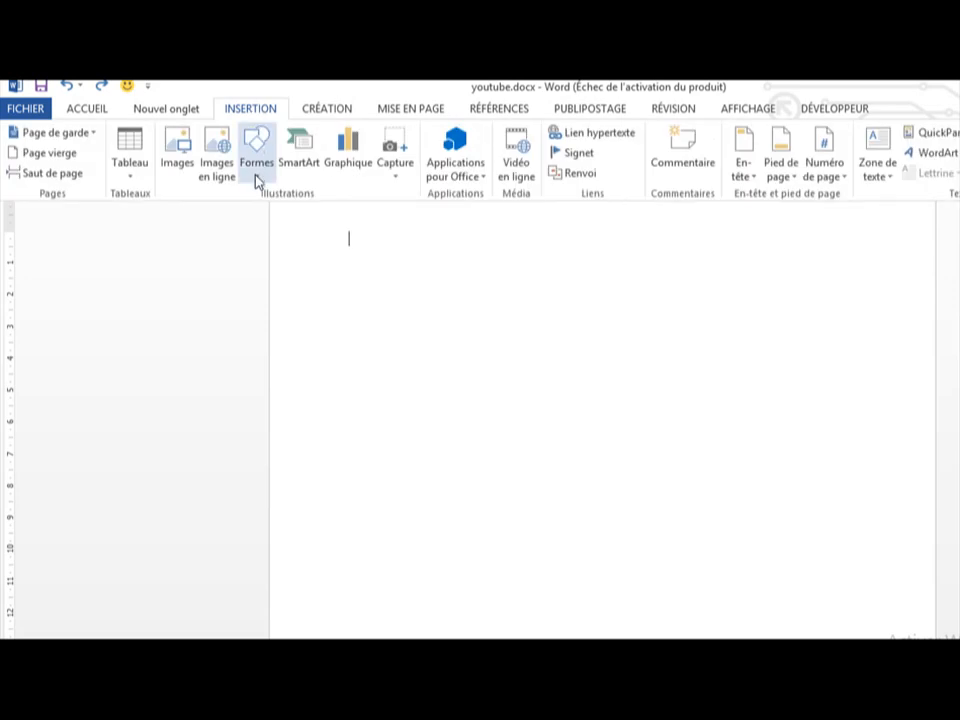
Step: Draw a large ellipse about 14 cm wide and 11 cm high in the upper part of the blank page
left_click(256, 178)
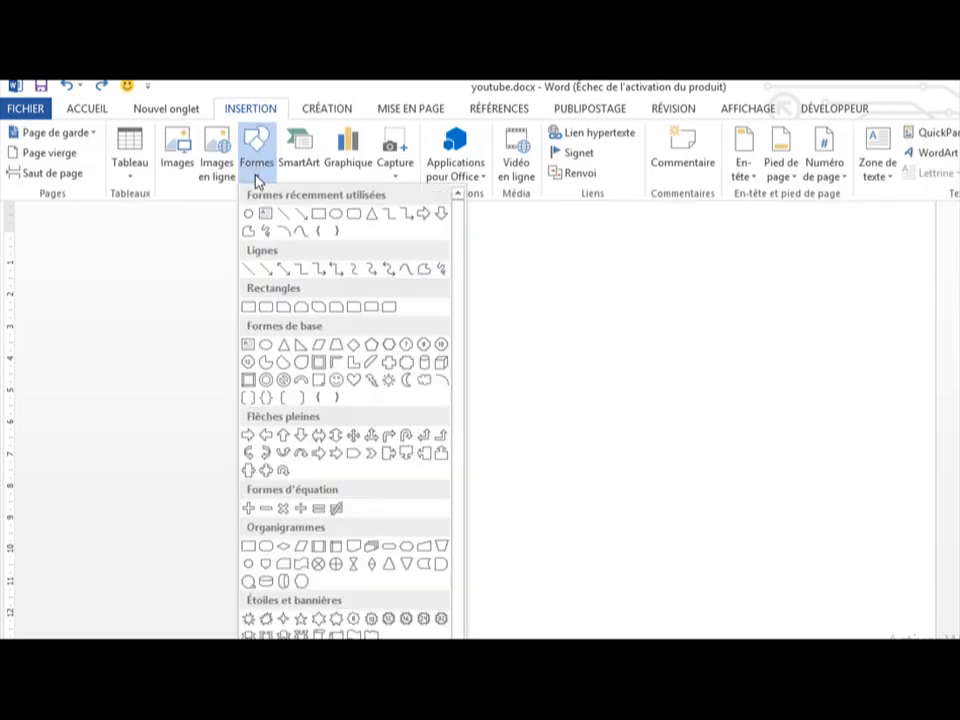
left_click(335, 214)
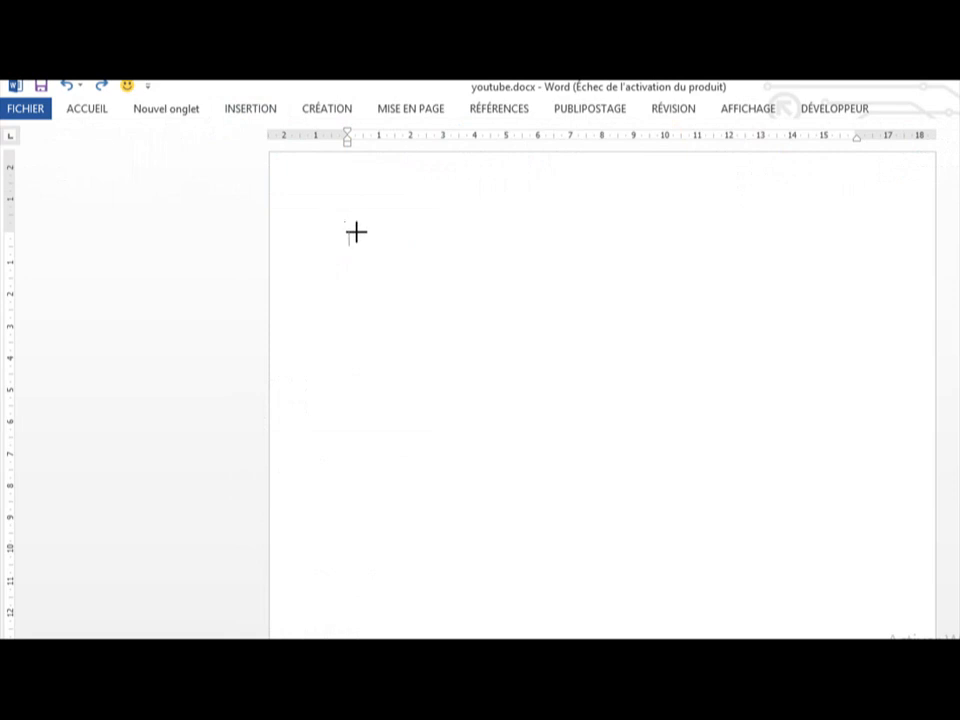
left_click_drag(357, 231, 754, 570)
left_click_drag(599, 289, 649, 269)
left_click_drag(806, 550, 843, 561)
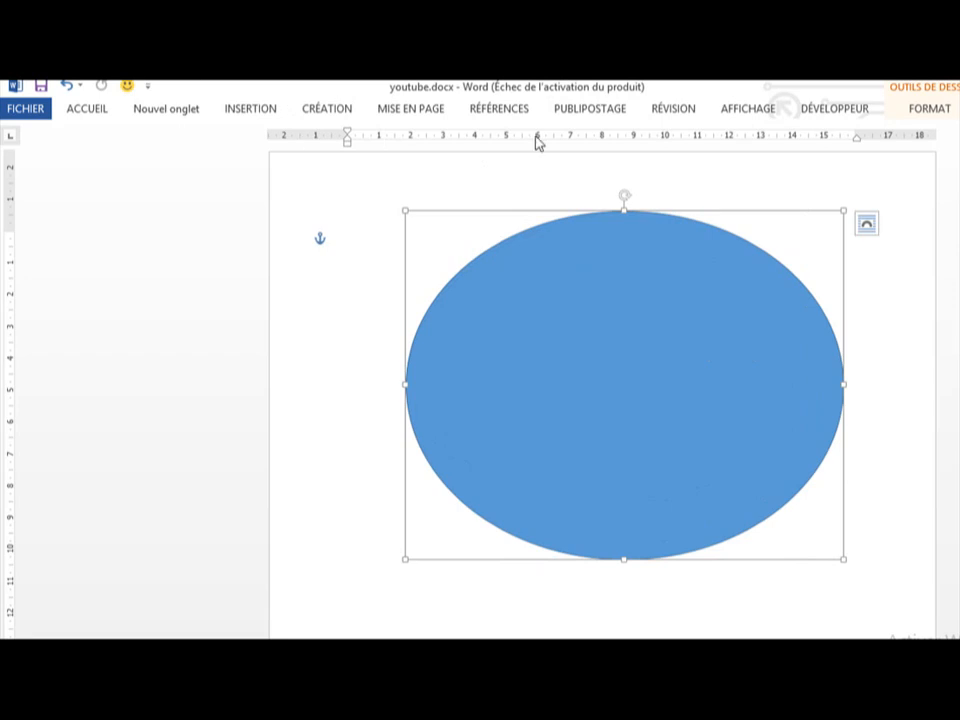
Step: Remove the ellipse's fill and set its outline to a gray theme colour
right_click(911, 112)
key("Escape")
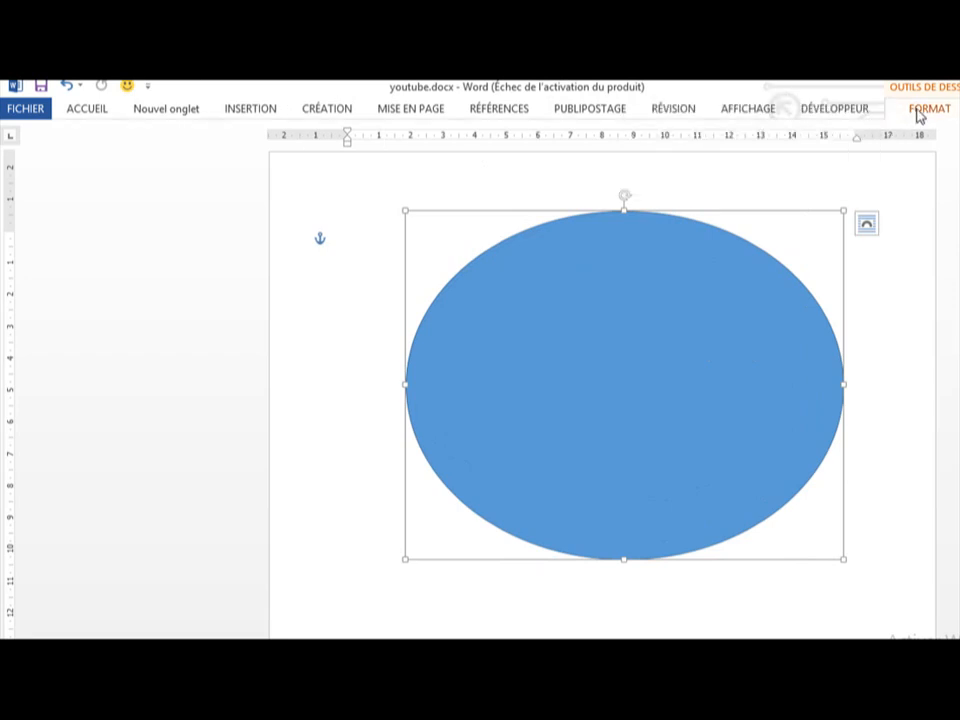
left_click(918, 112)
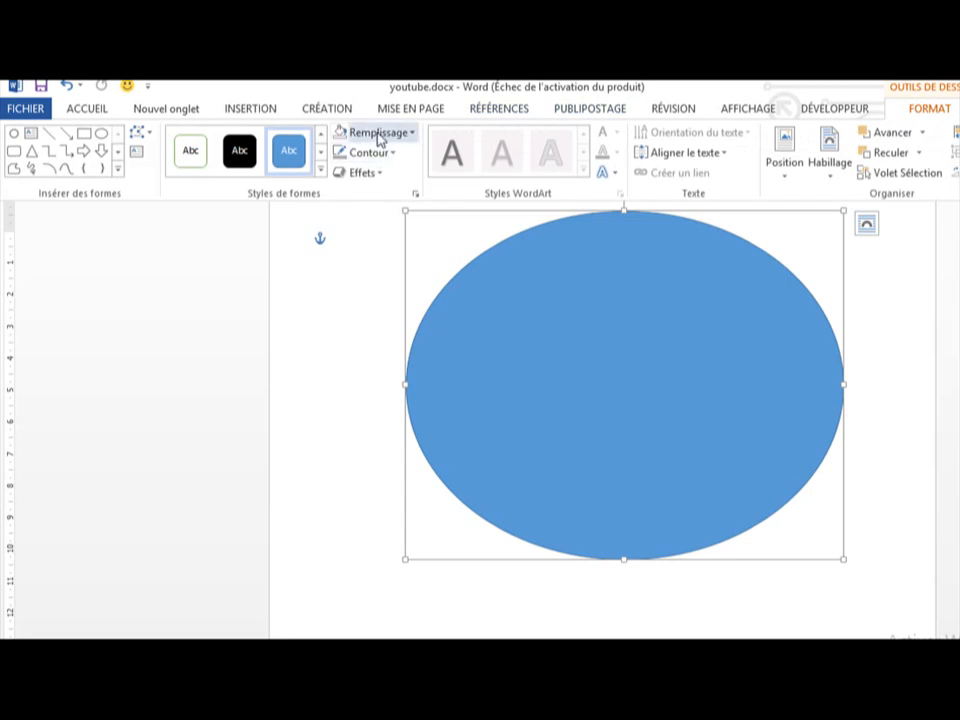
left_click(412, 133)
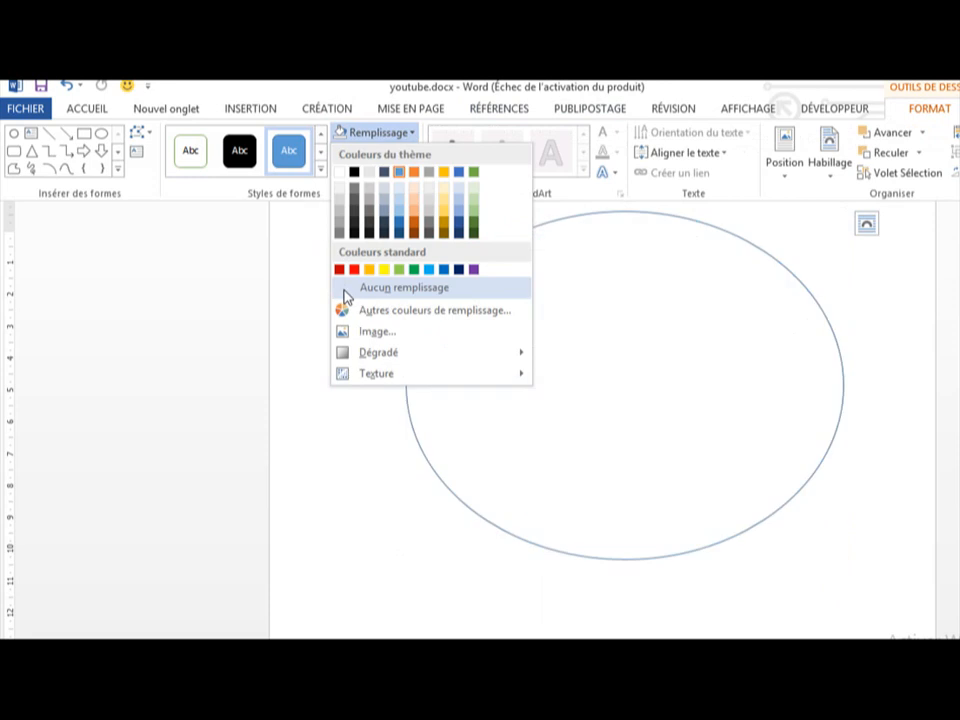
left_click(346, 293)
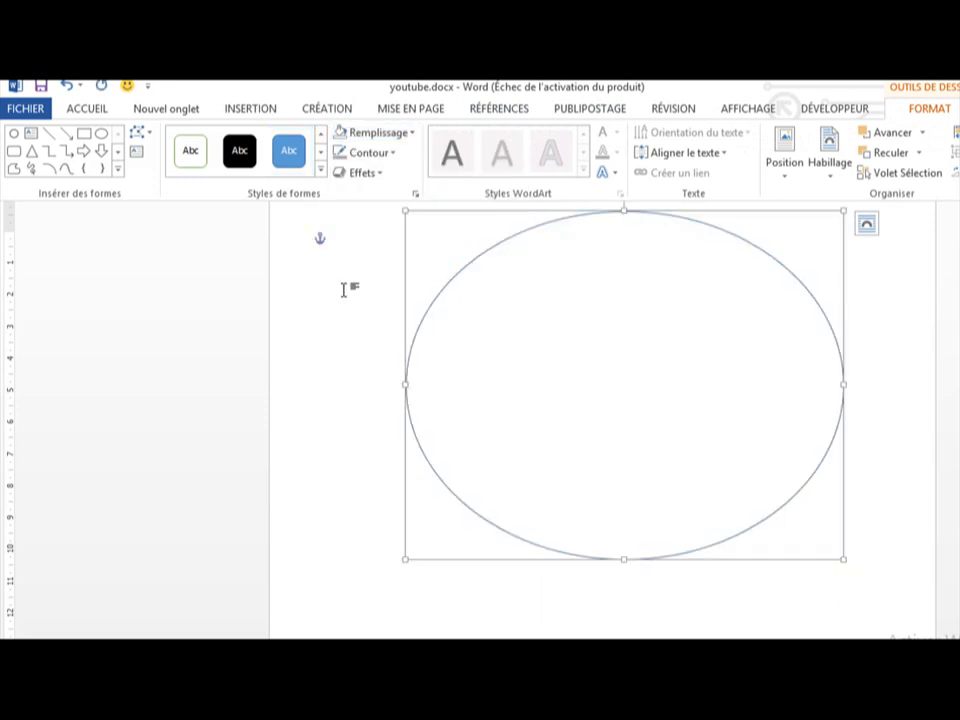
left_click(392, 155)
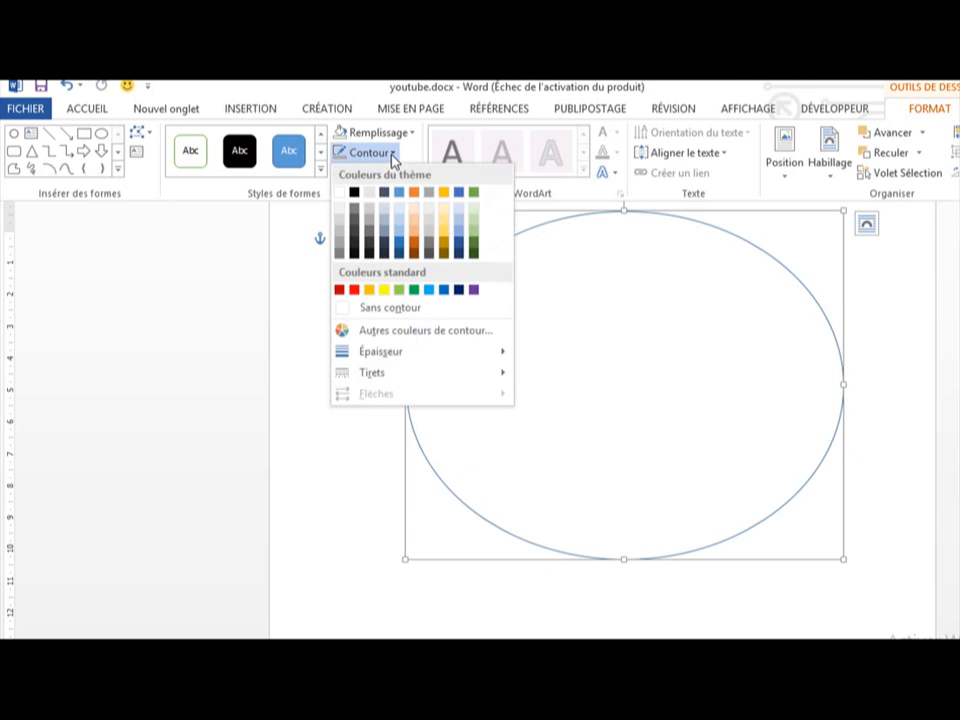
left_click(340, 250)
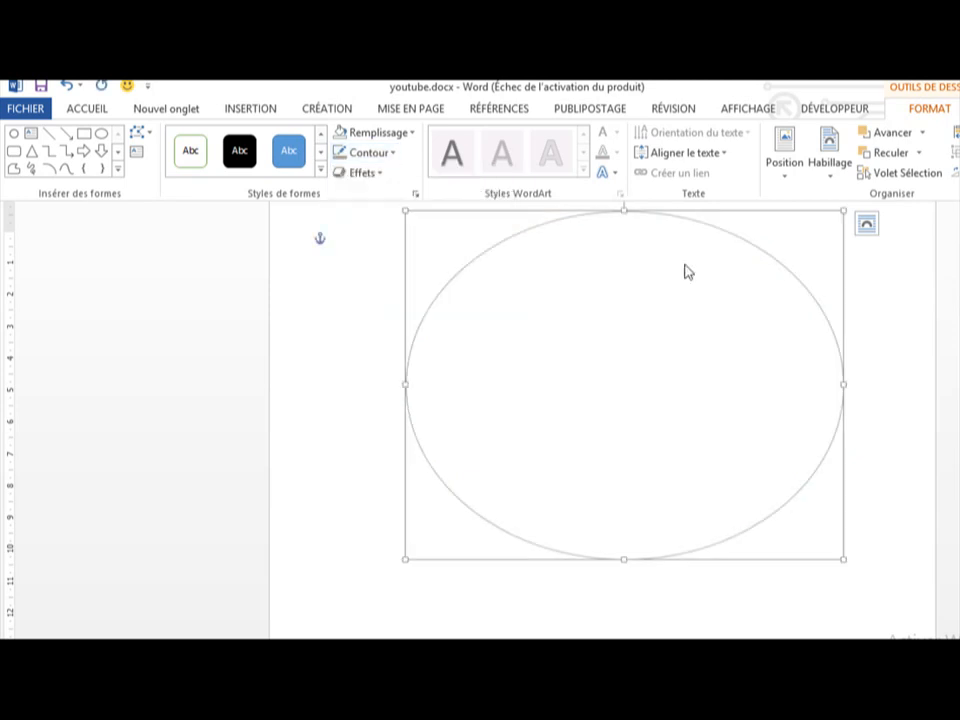
right_click(660, 292)
left_click(610, 219)
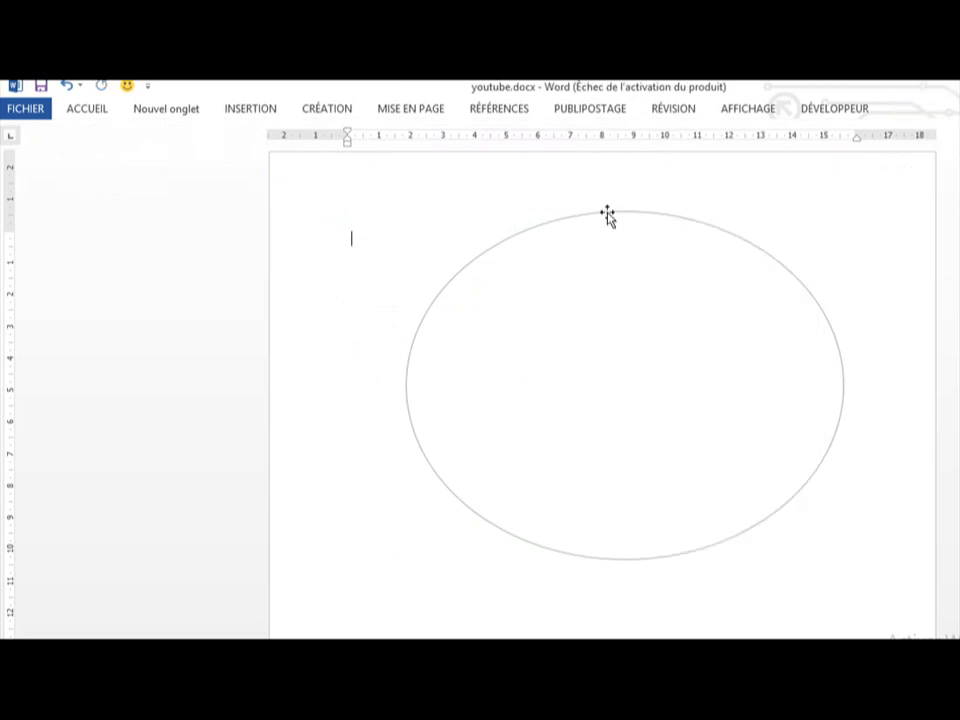
Step: Duplicate the ellipse, shrink the copy to about 11.5 by 9.3 cm and place it inside the large one, centred horizontally
left_click(609, 218)
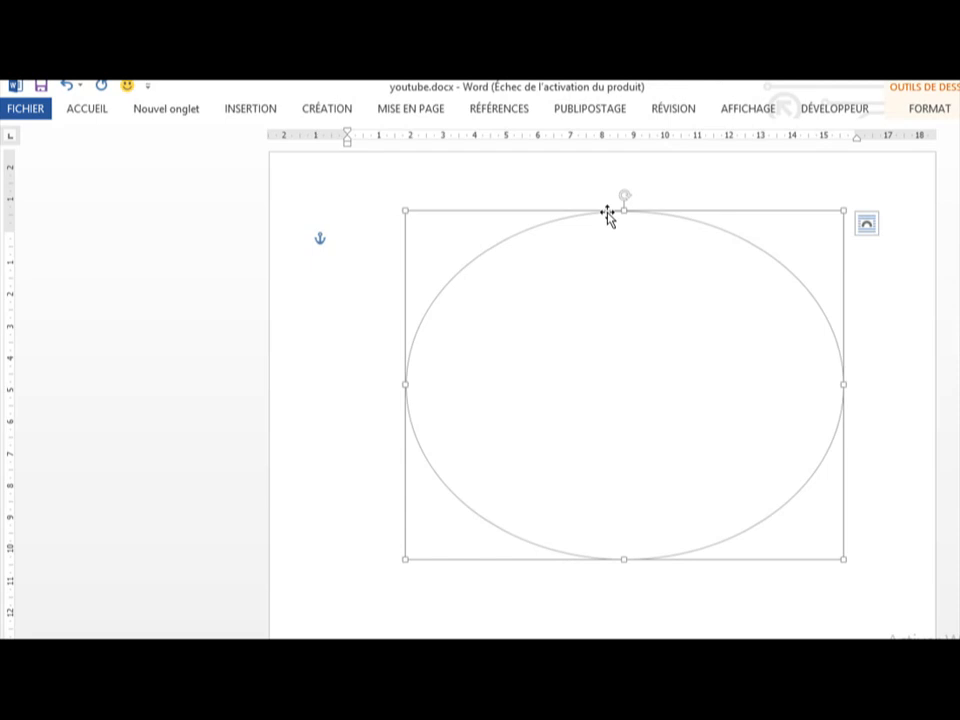
left_click(479, 186)
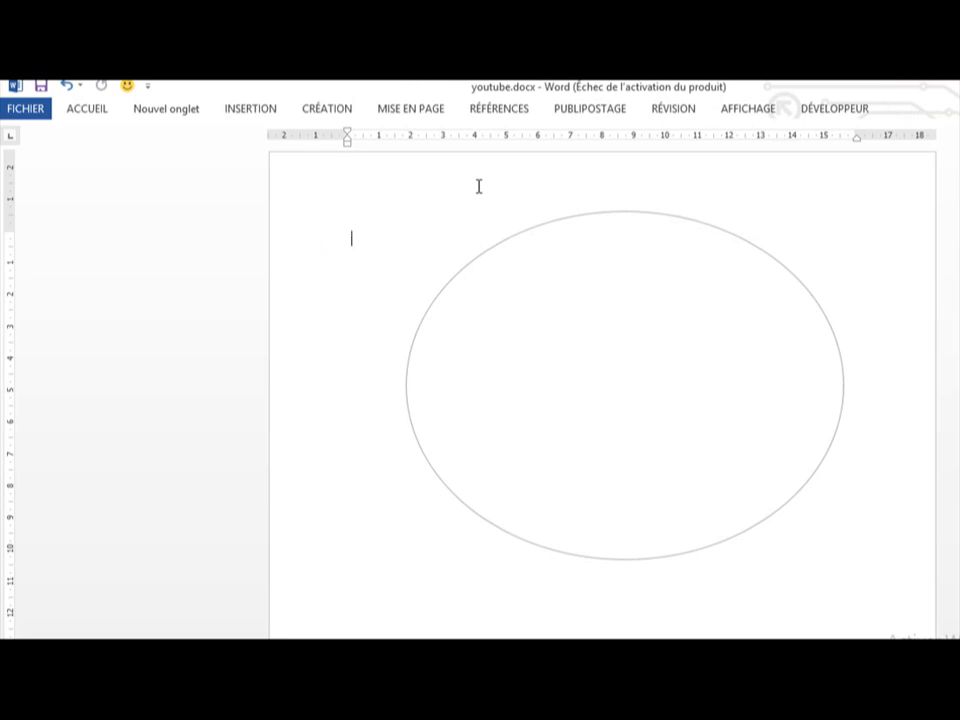
key("ctrl+v")
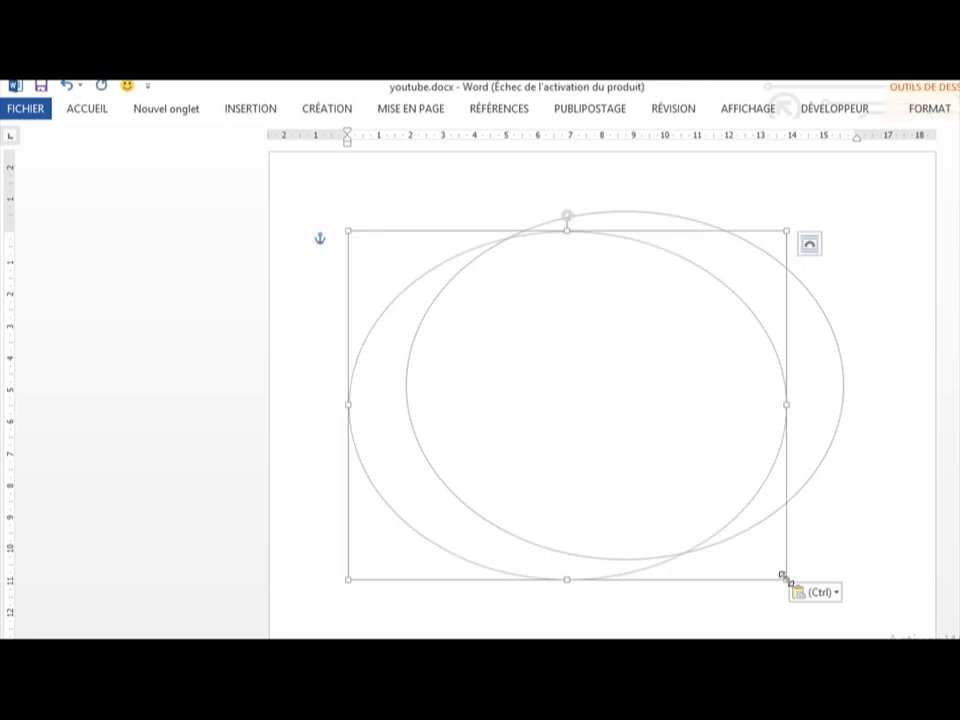
left_click_drag(786, 579, 713, 527)
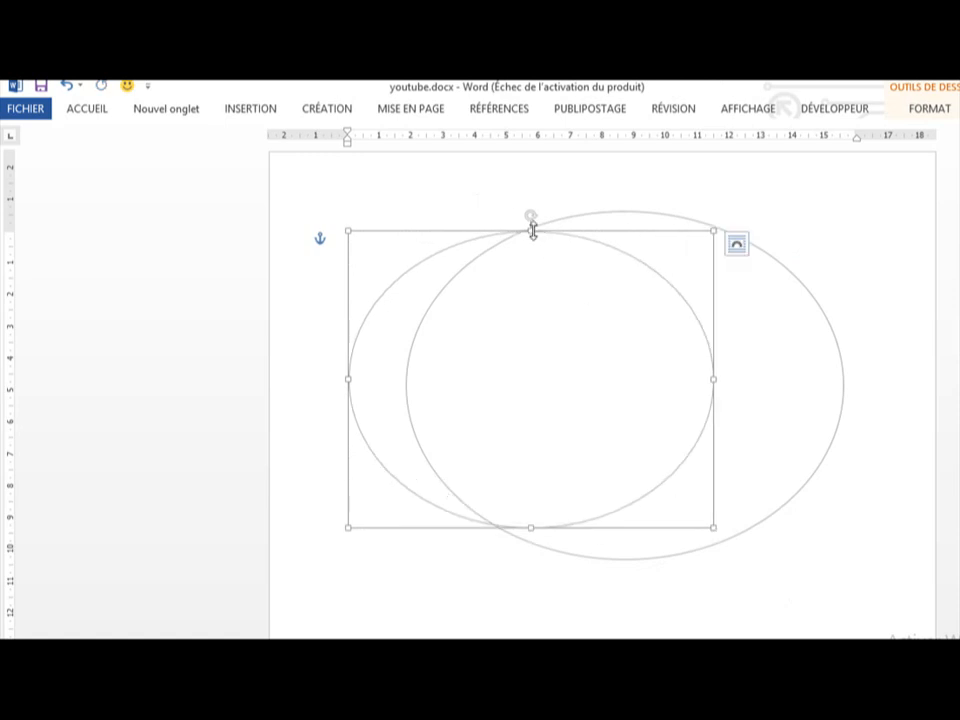
left_click_drag(528, 235, 621, 253)
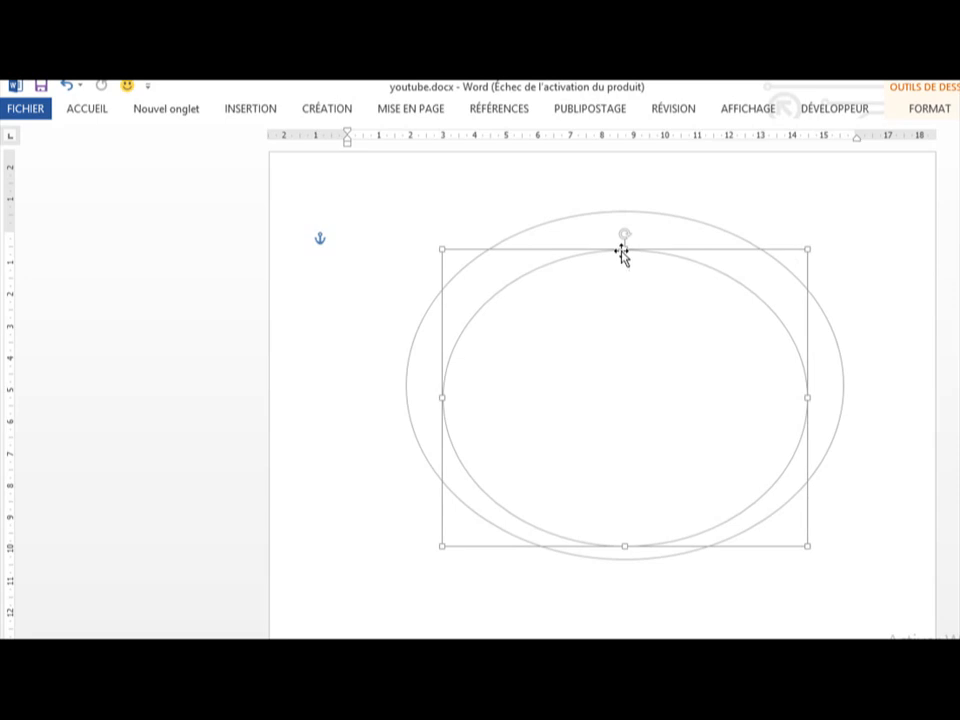
left_click(568, 240)
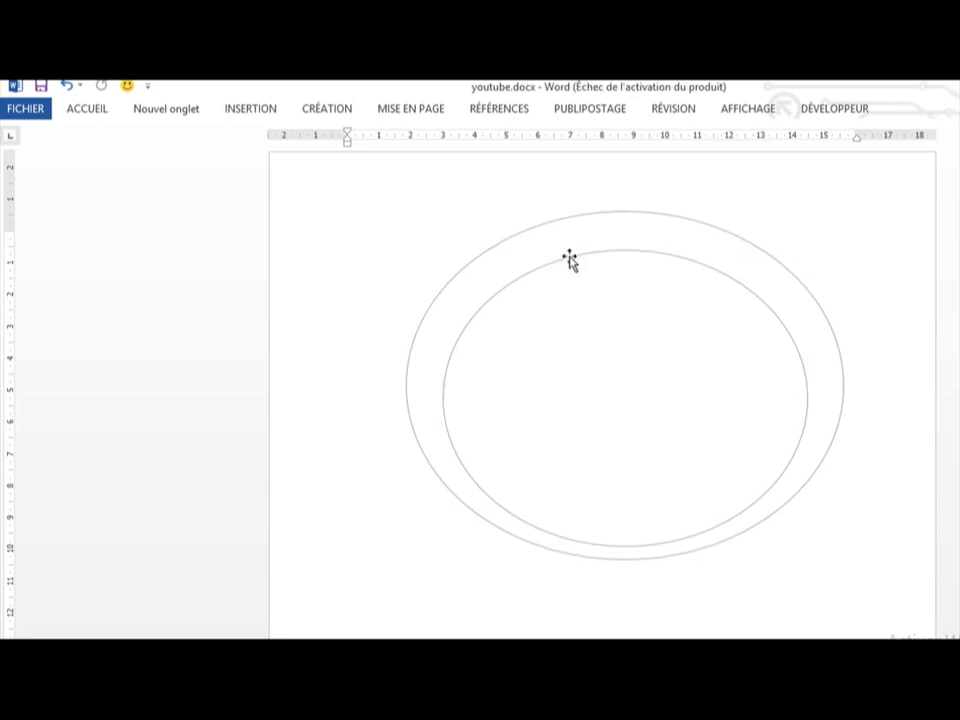
Step: Duplicate the inner ellipse, shrink the copy to about 8 by 6.6 cm and place it in the middle of the other two
left_click(569, 255)
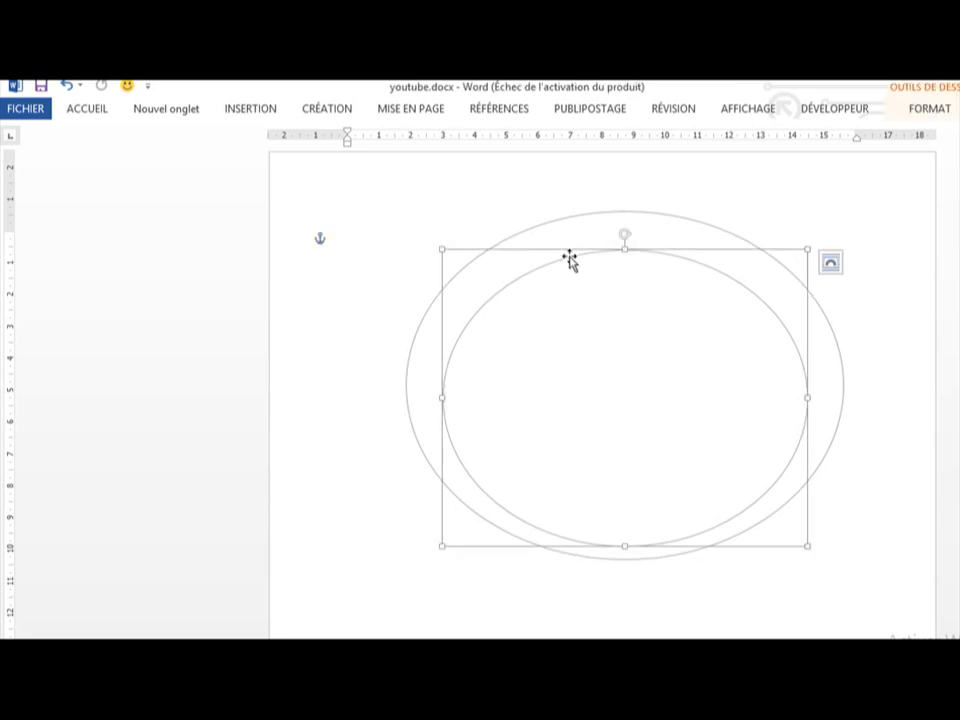
left_click(482, 197)
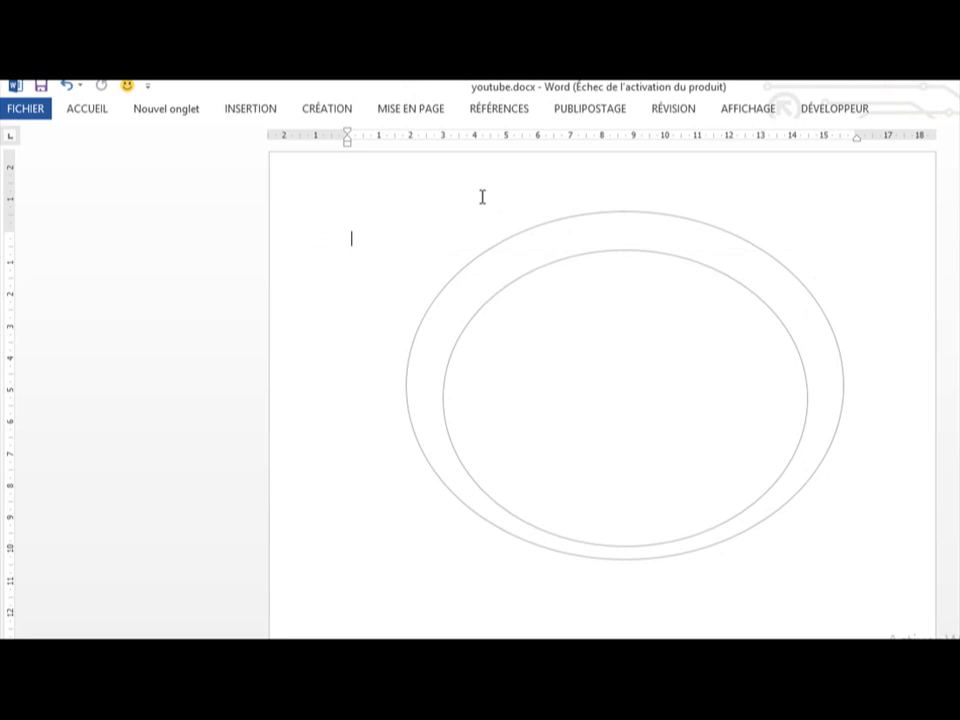
key("ctrl+v")
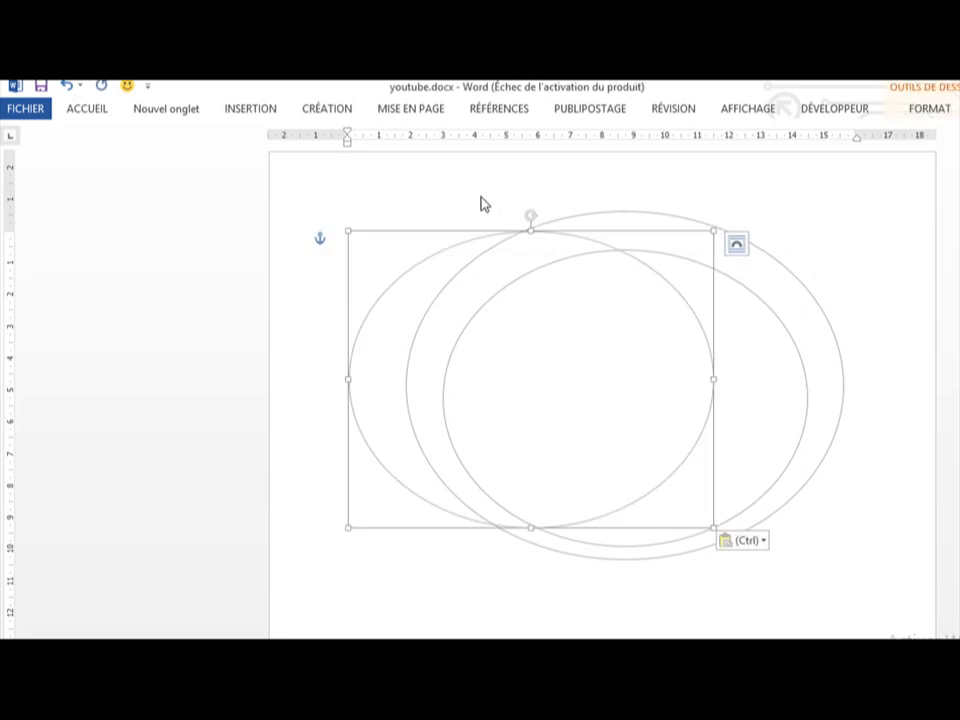
left_click_drag(708, 524, 601, 440)
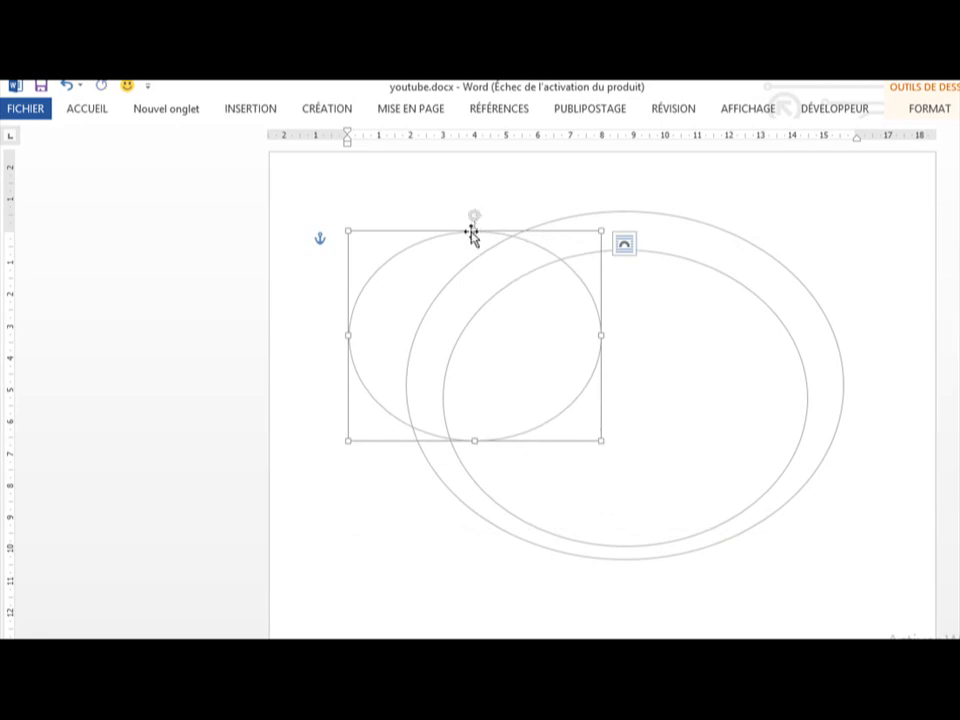
left_click_drag(471, 233, 621, 298)
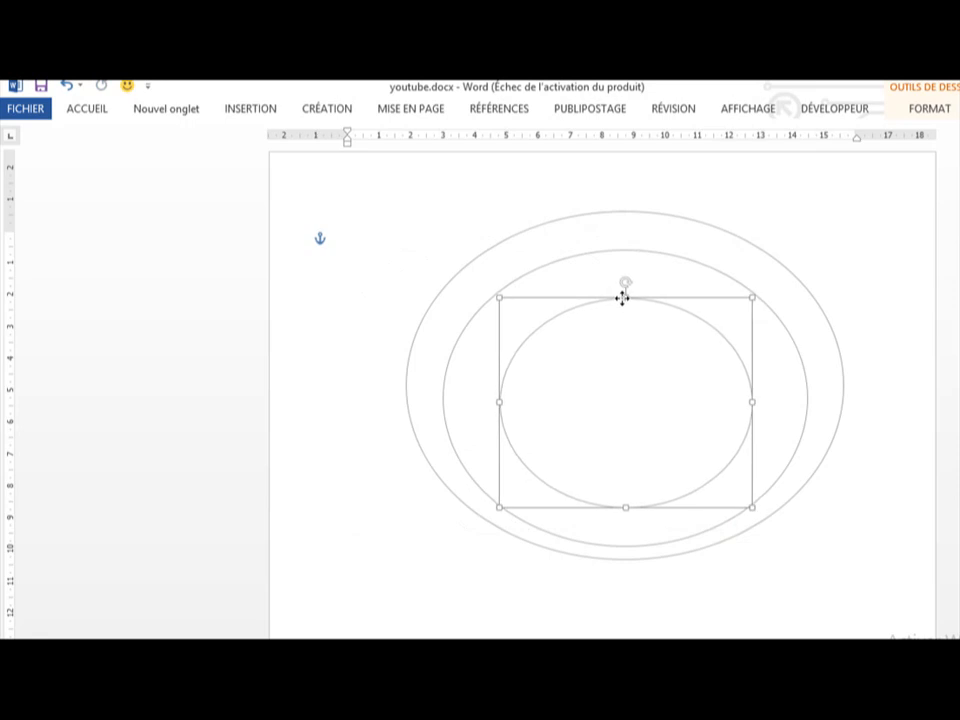
left_click(905, 473)
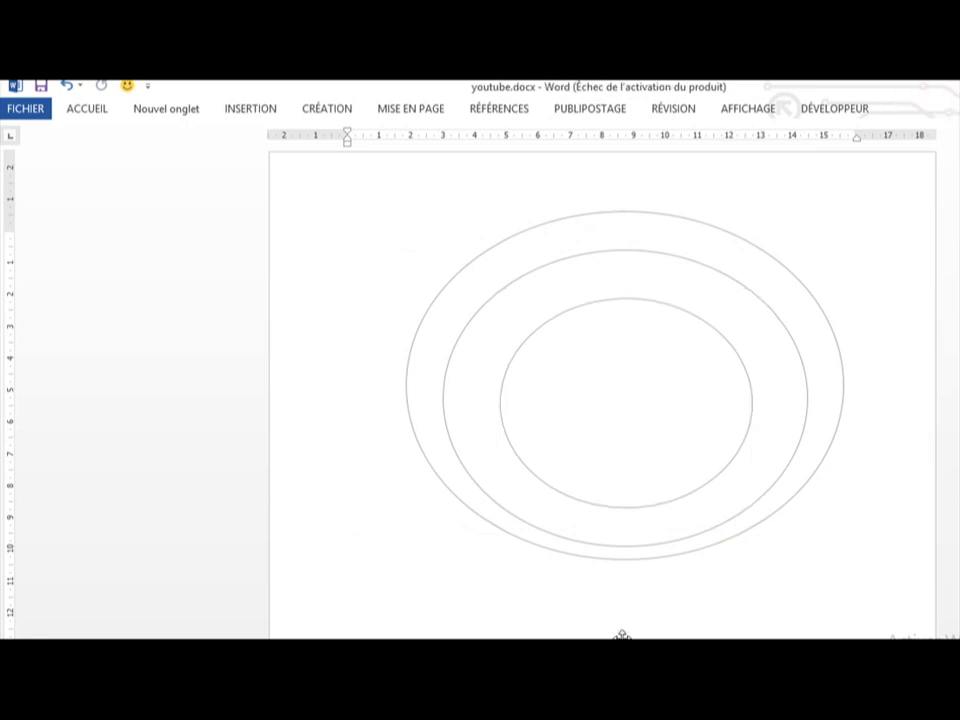
Step: Examine the finished brand positioning diagram in yyy.docx, and return to youtube.docx
left_click(411, 714)
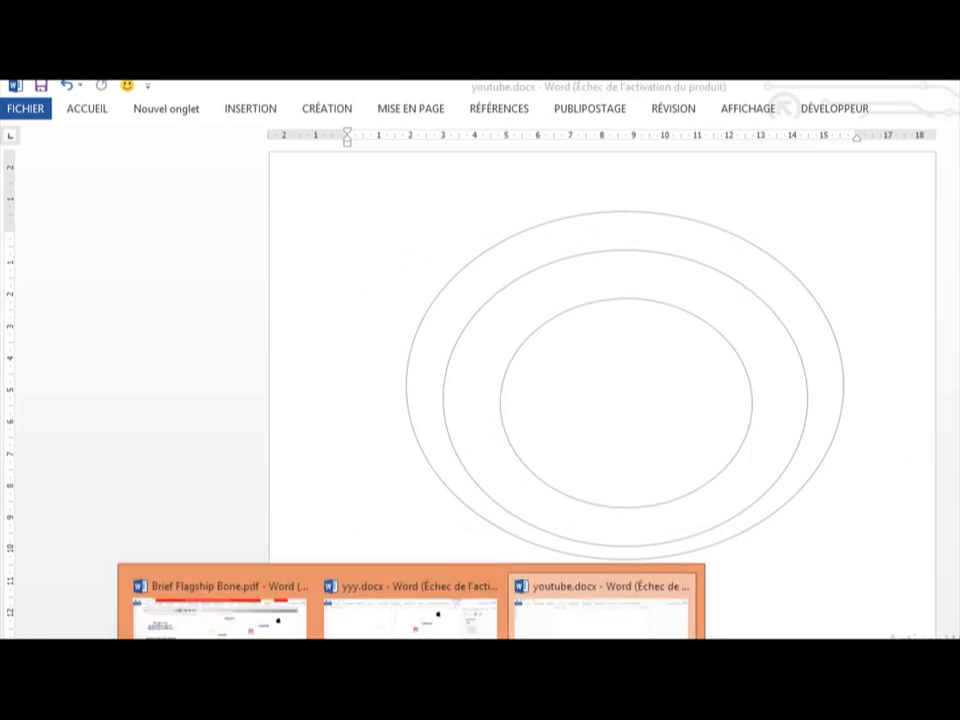
left_click(411, 637)
right_click(412, 714)
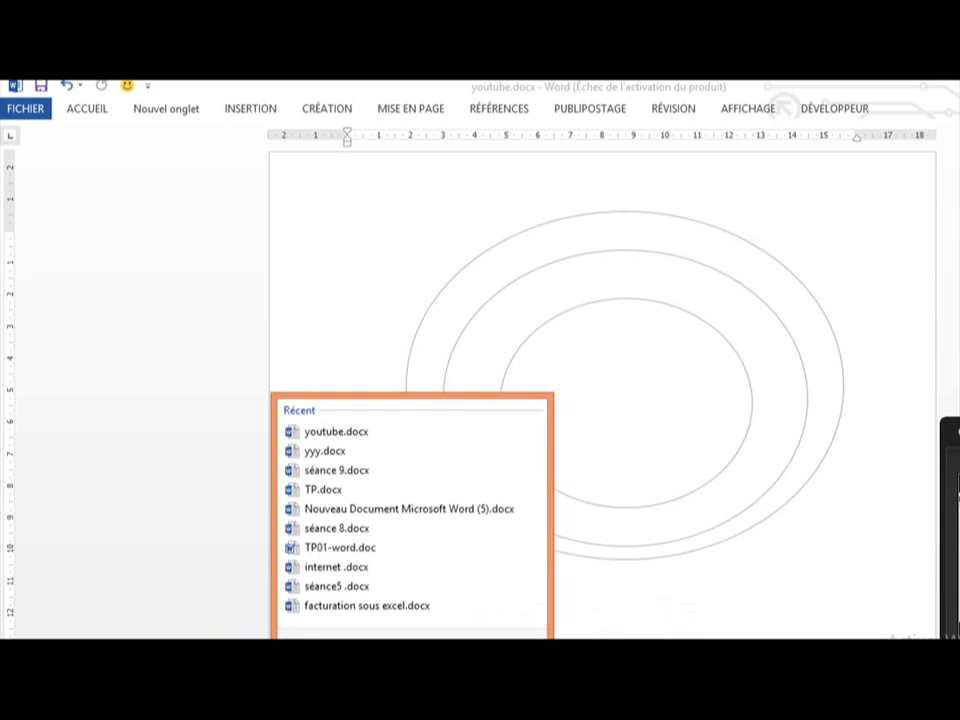
left_click(411, 714)
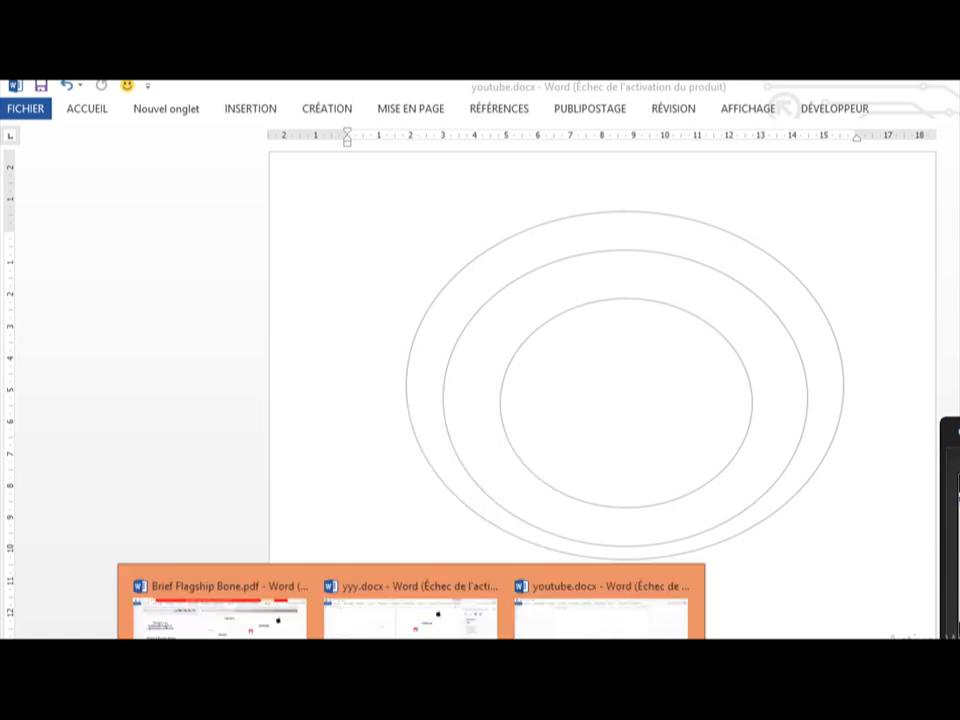
left_click(418, 628)
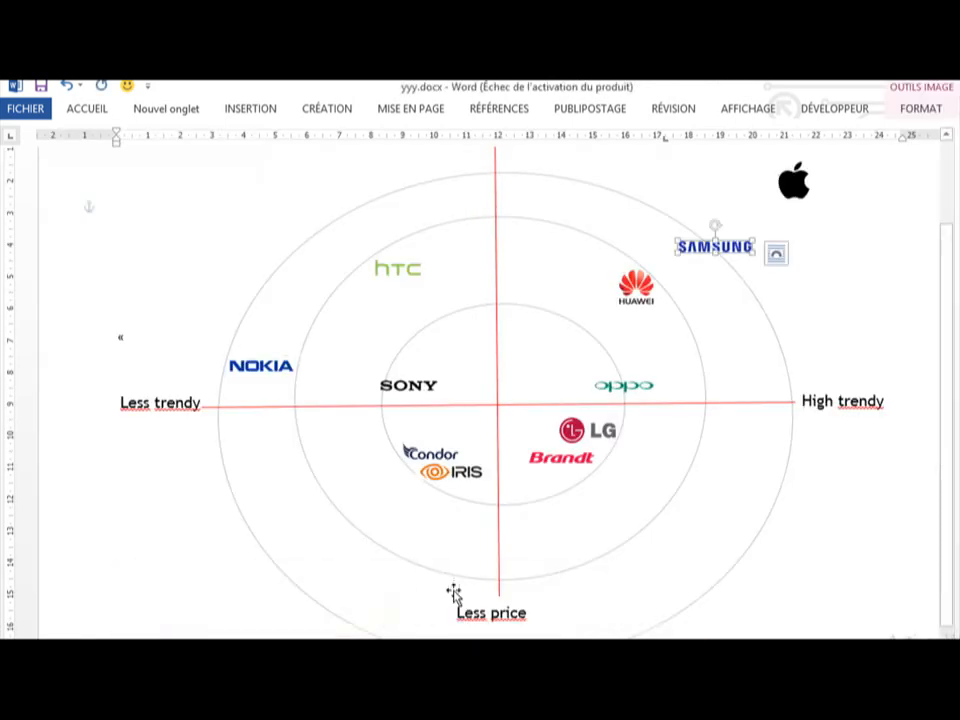
left_click(412, 714)
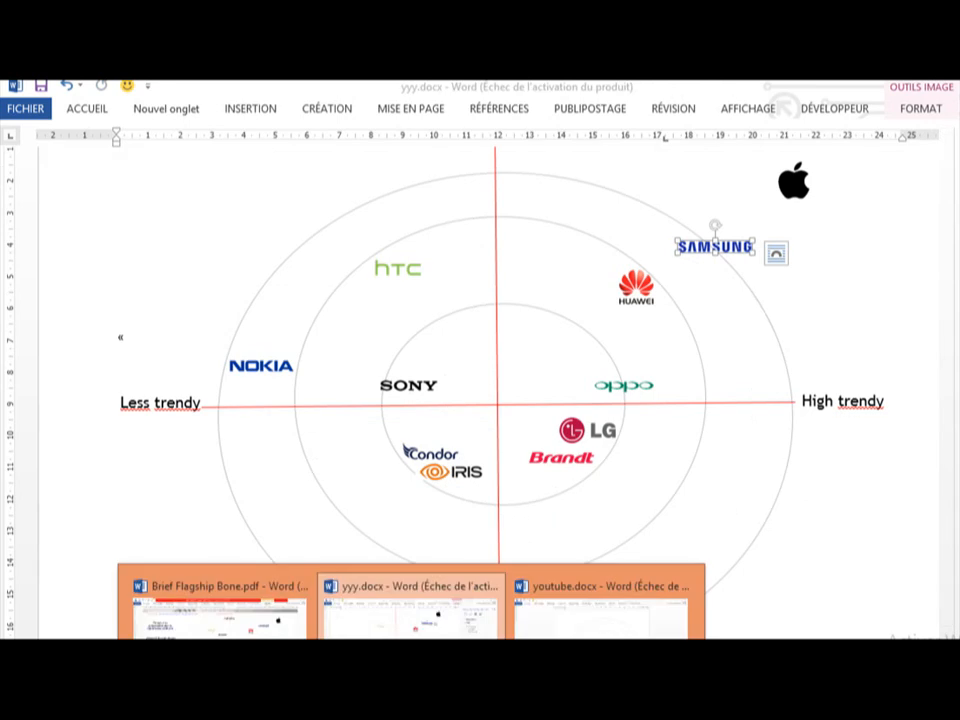
left_click(613, 617)
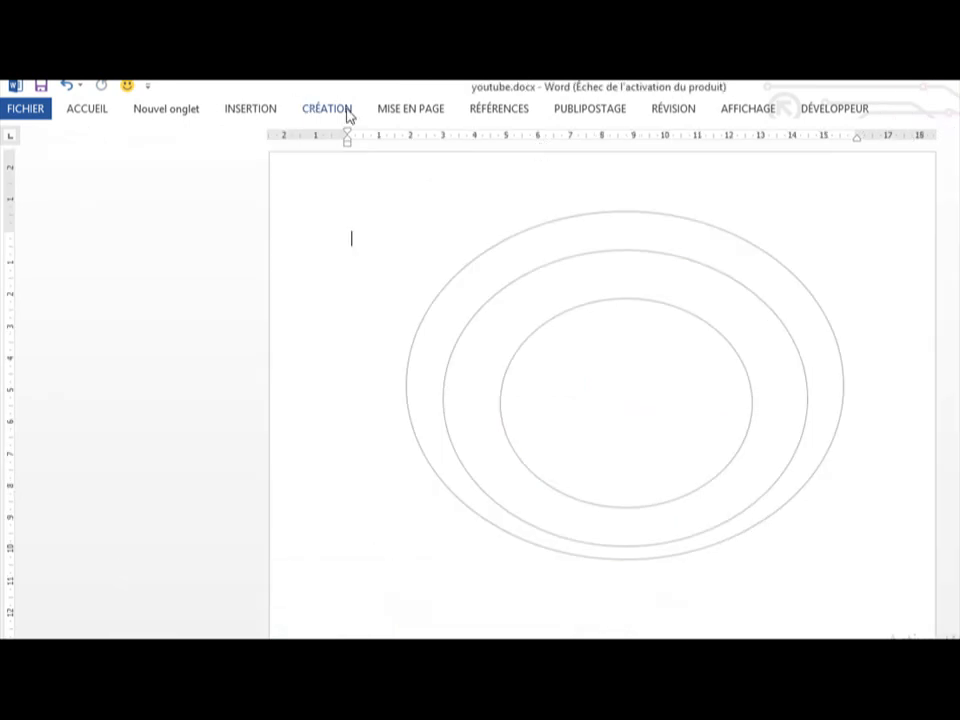
Step: Draw a vertical straight line about 13.4 cm long across the three ellipses and align it with their centre
left_click(237, 112)
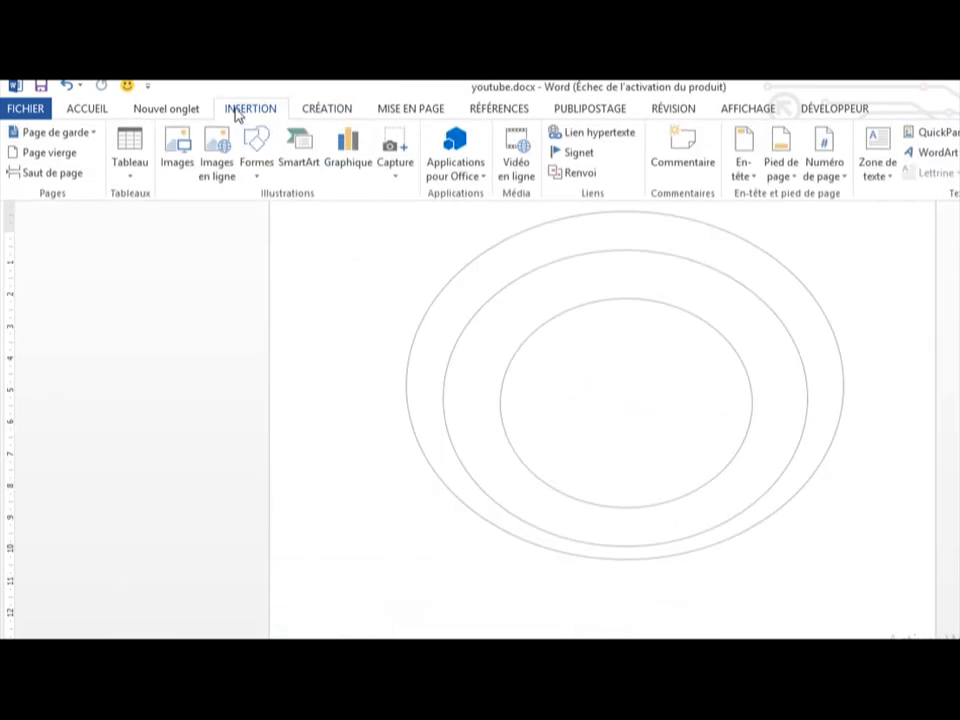
right_click(257, 177)
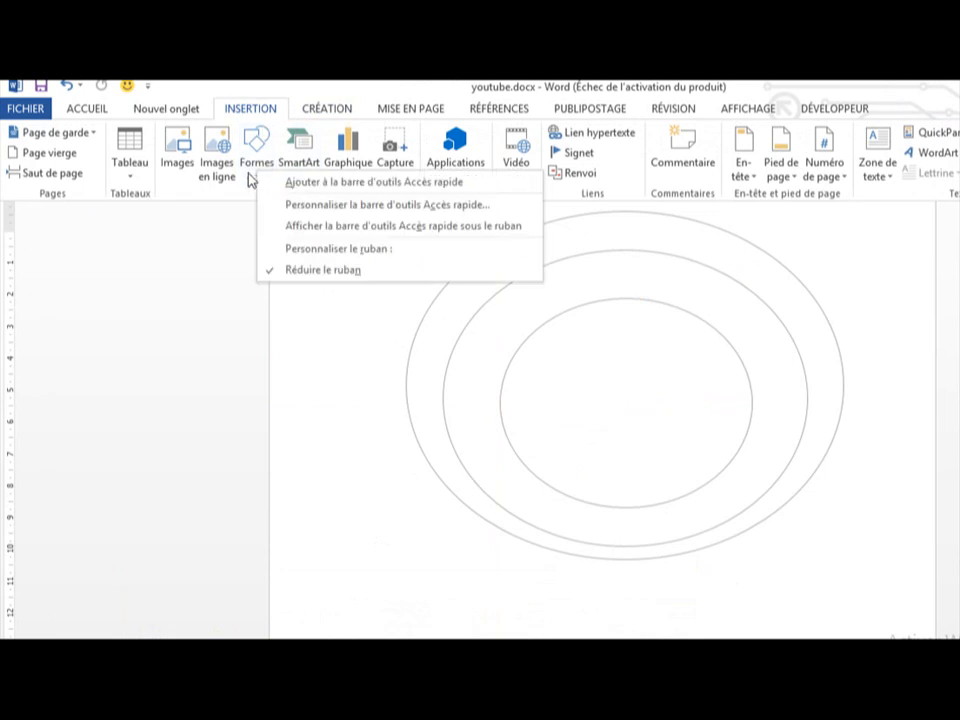
left_click(253, 177)
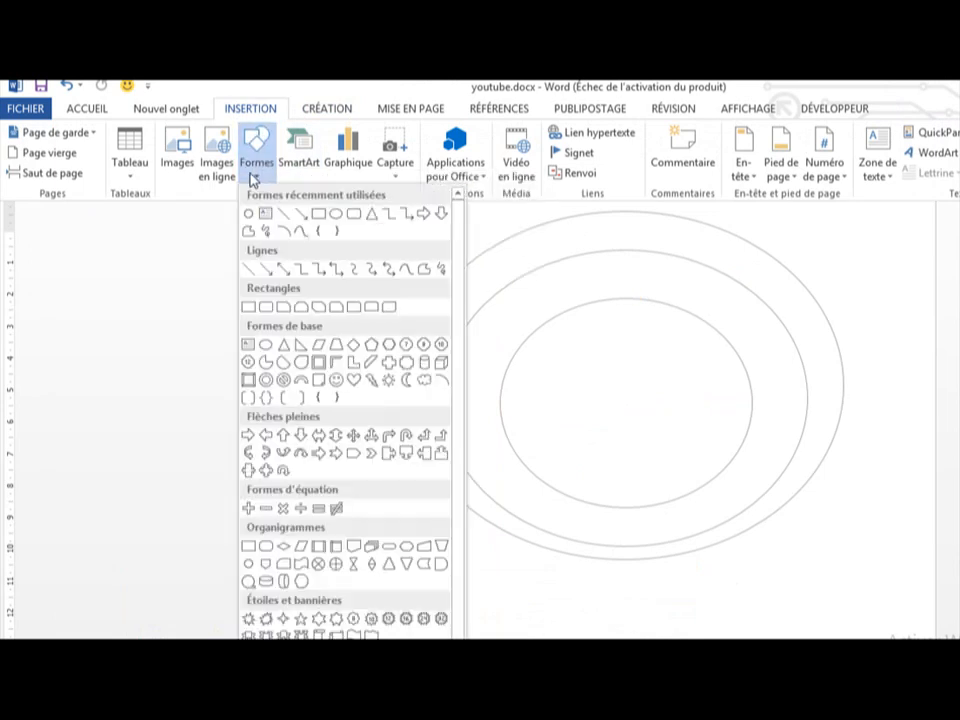
left_click(286, 222)
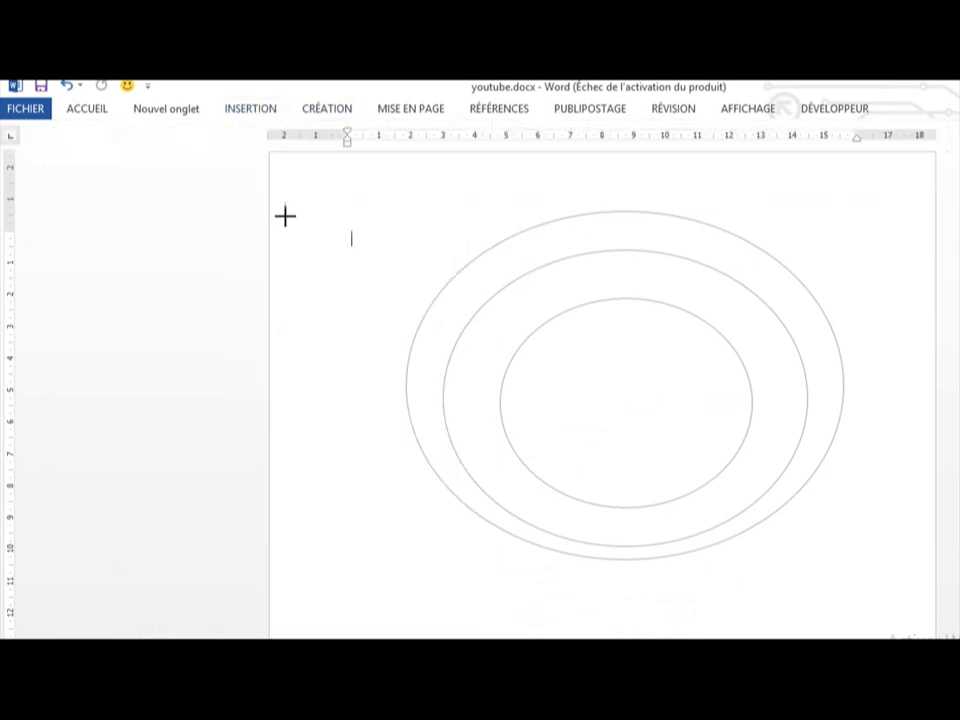
mouse_move(614, 185)
left_mouse_down()
mouse_move(613, 375)
mouse_move(634, 538)
mouse_move(613, 585)
mouse_move(620, 612)
left_mouse_up()
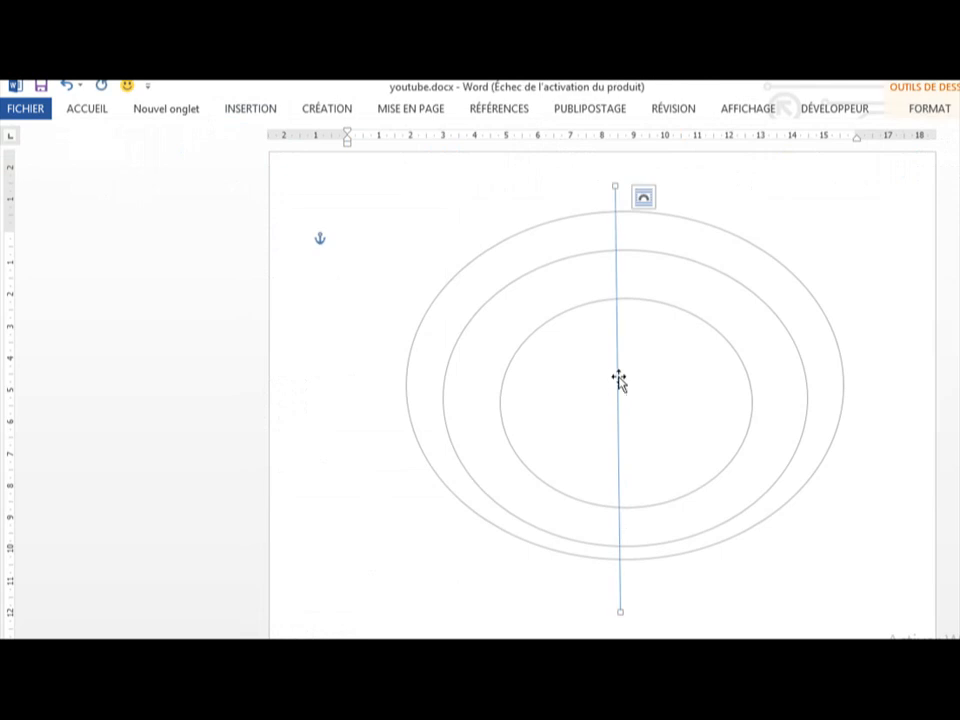
left_click_drag(618, 376, 628, 376)
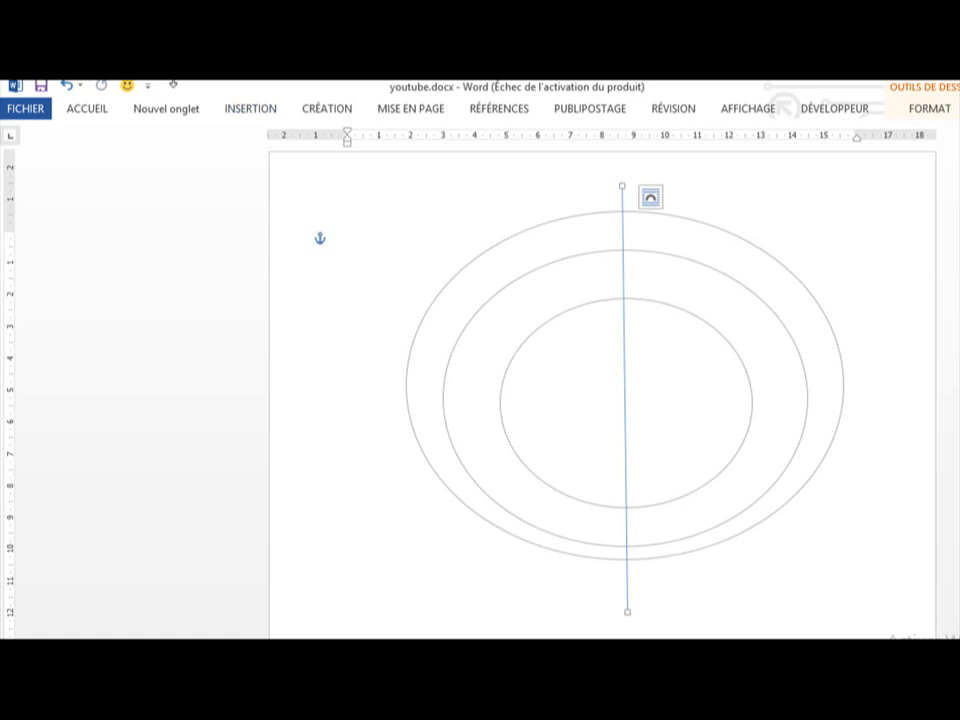
Step: Draw a roughly horizontal straight line about 15.8 cm long across the three ellipses and move it down to their middle
left_click(259, 115)
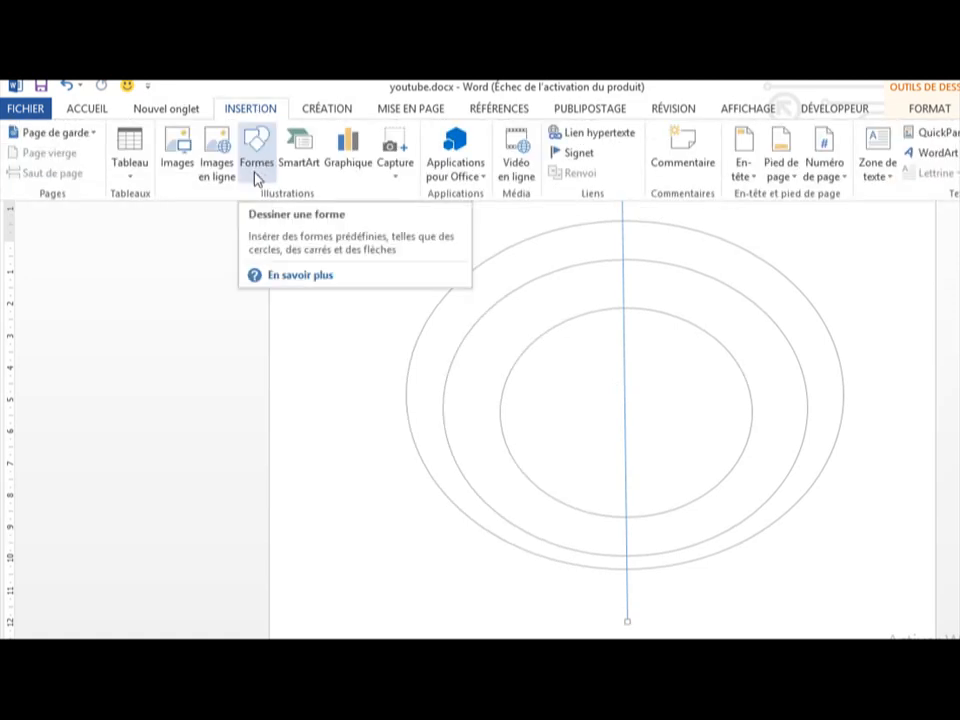
left_click(257, 170)
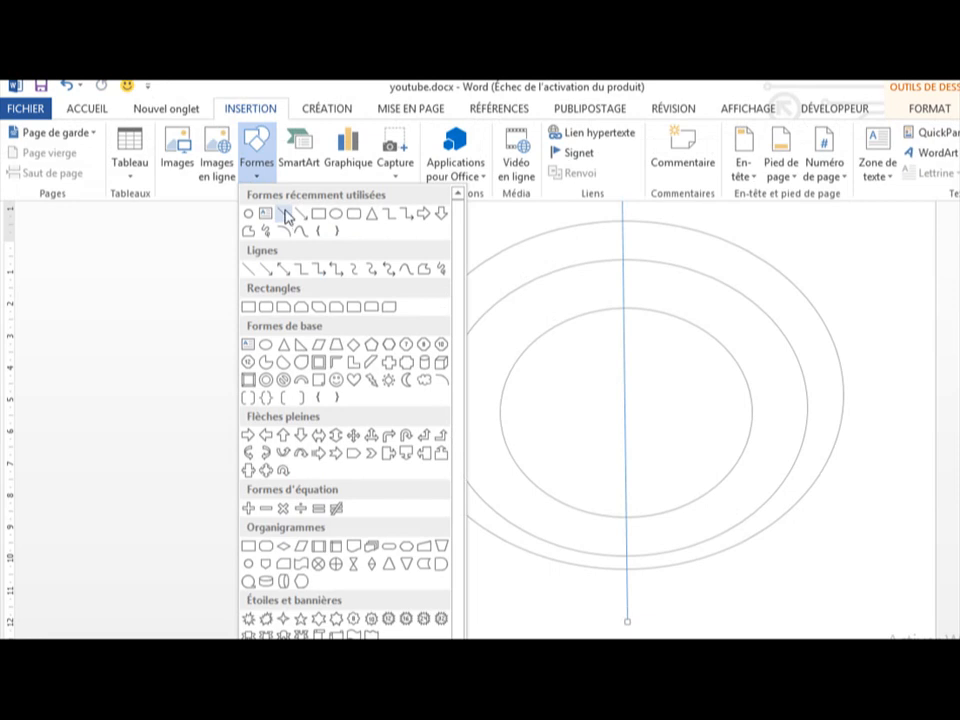
left_click(286, 215)
left_click_drag(863, 373, 362, 382)
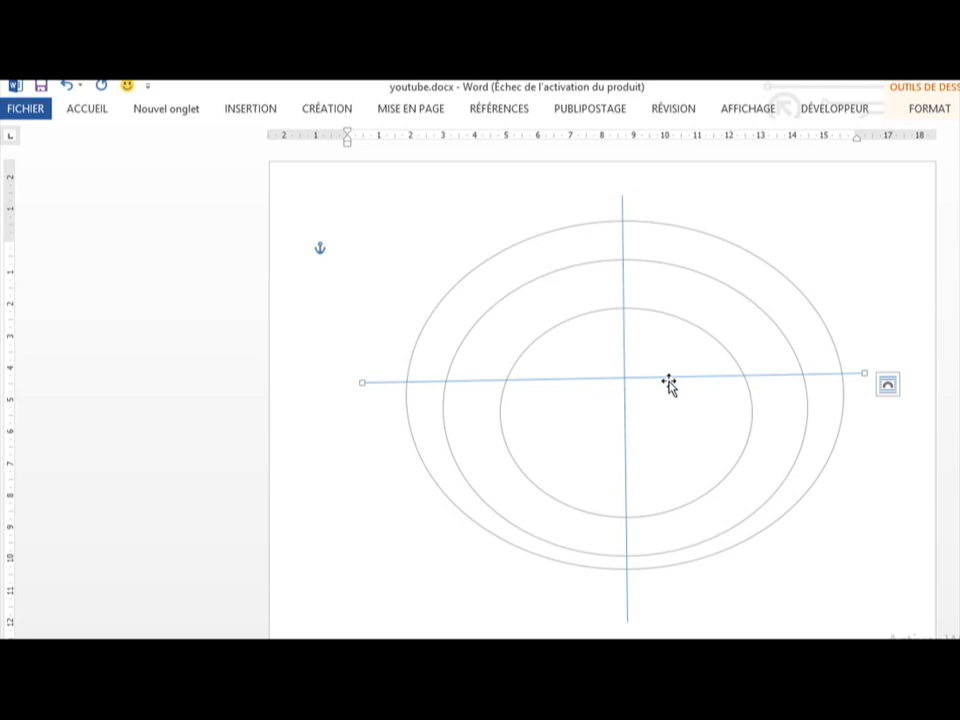
mouse_move(666, 388)
left_mouse_down()
mouse_move(658, 407)
mouse_move(672, 412)
mouse_move(678, 400)
left_mouse_up()
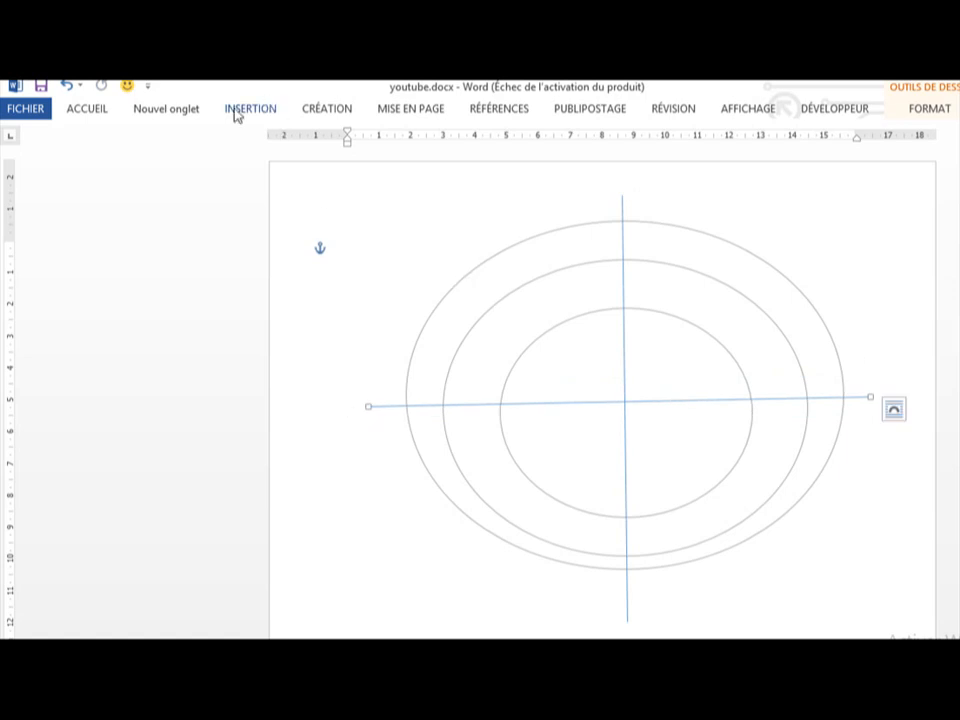
Step: Set the outline colour of the horizontal axis line to standard red
right_click(692, 404)
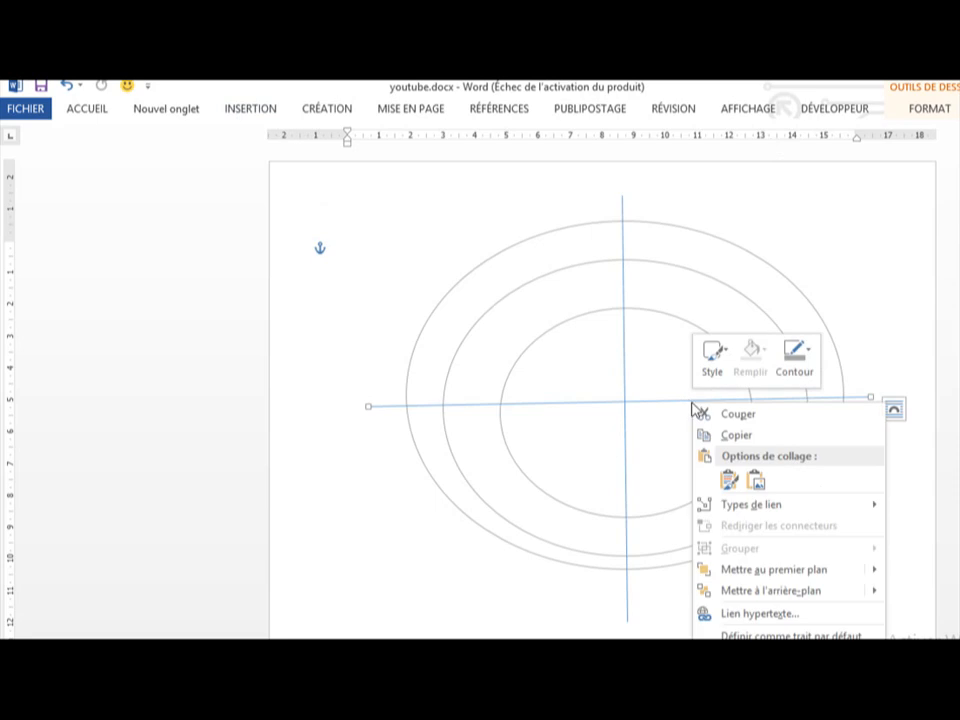
left_click(940, 115)
left_click(940, 115)
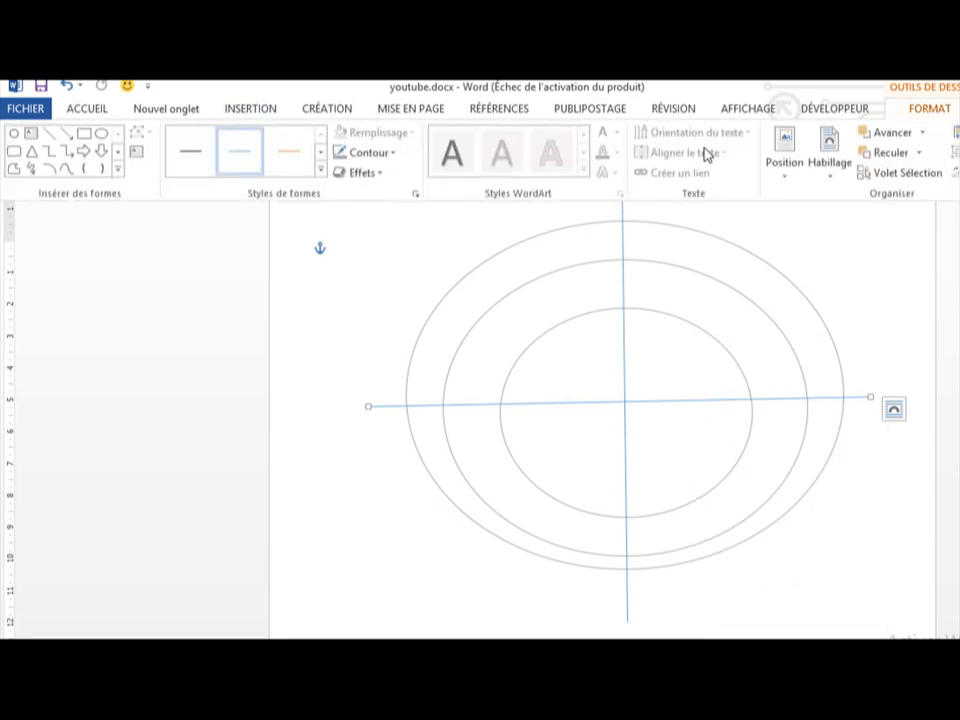
left_click(392, 154)
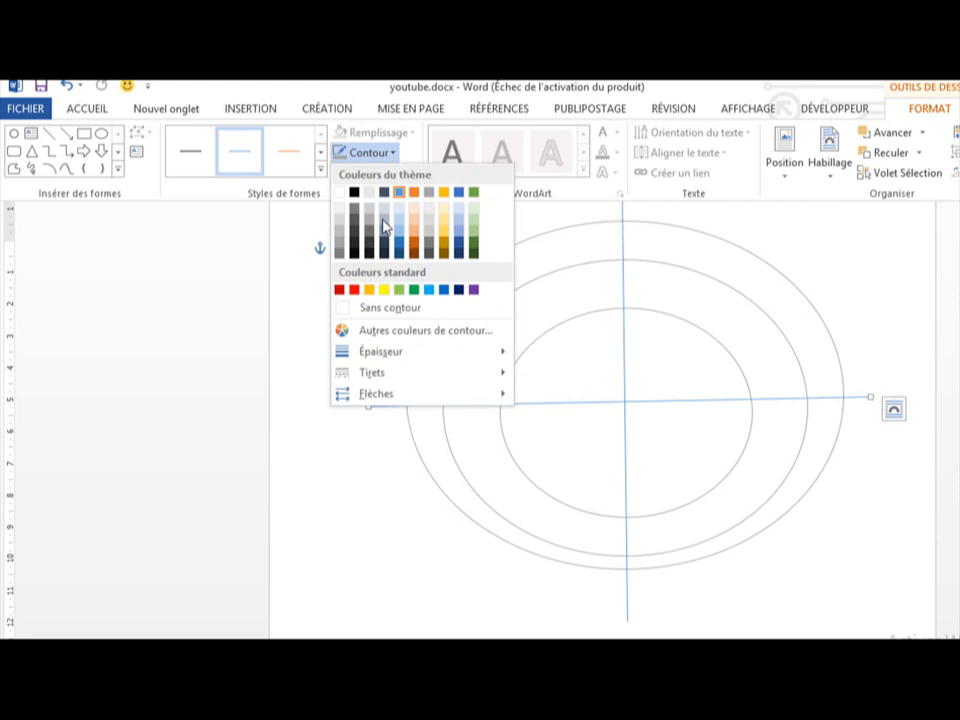
left_click(354, 290)
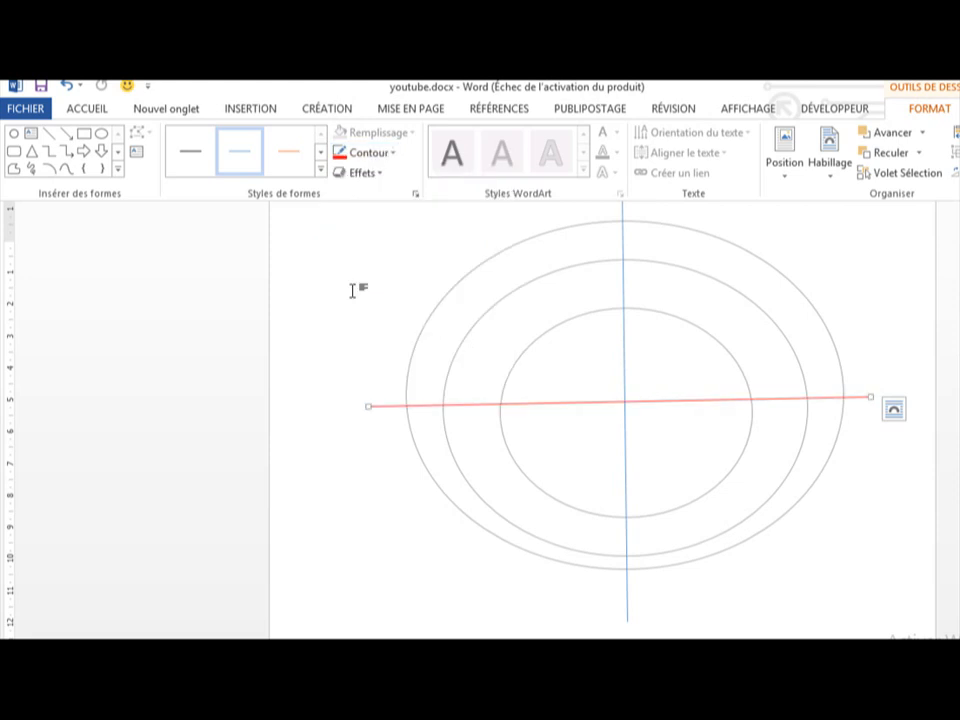
Step: Apply the same red outline to the vertical axis line
right_click(624, 280)
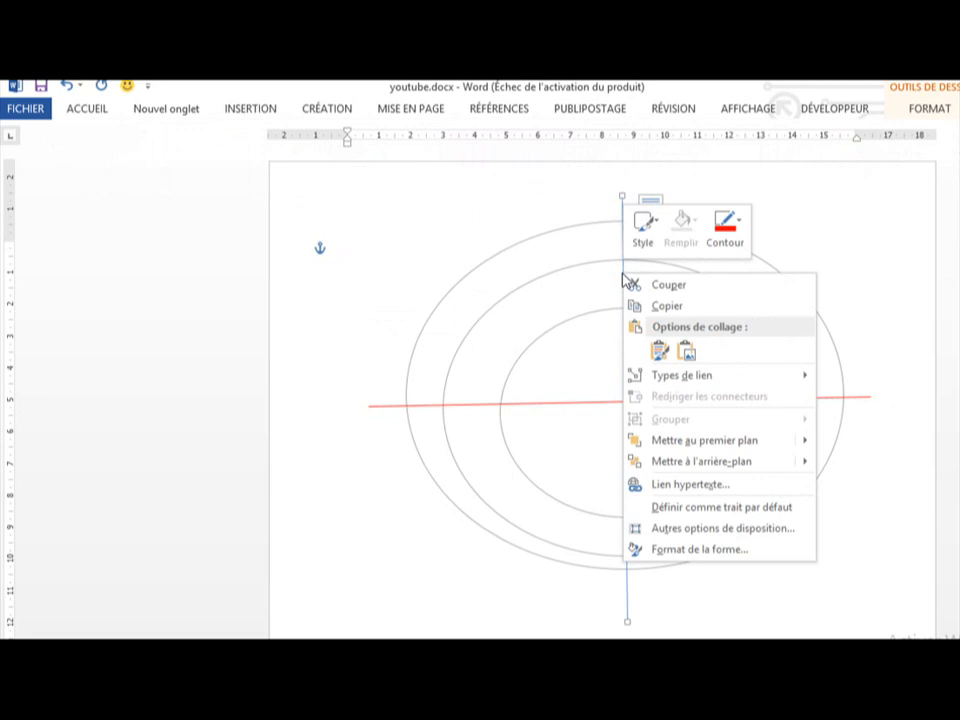
key("Escape")
left_click(622, 208)
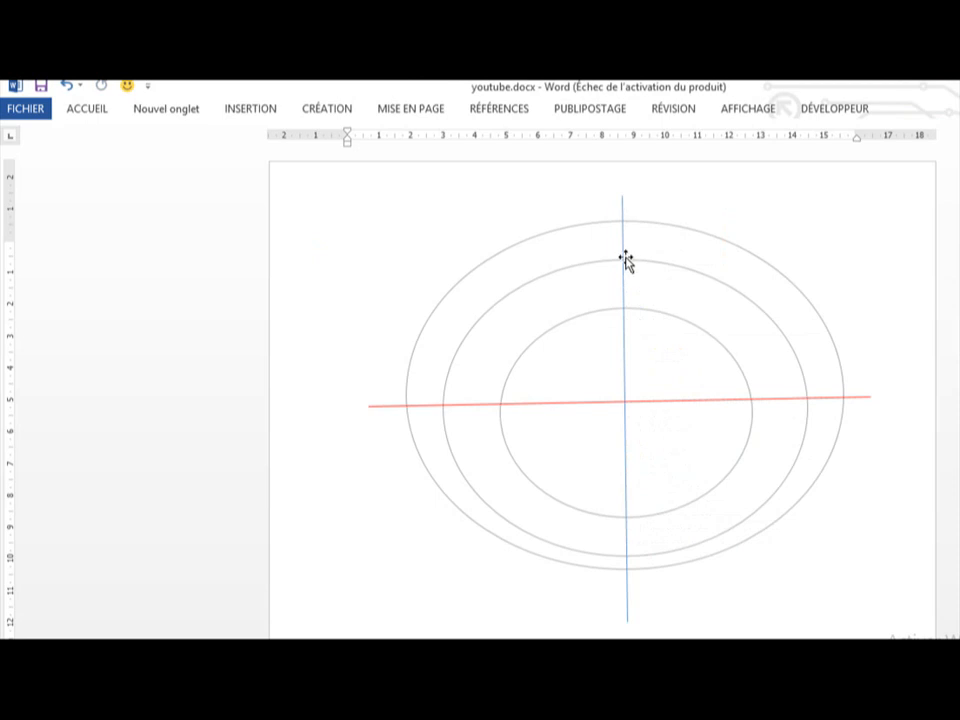
left_click(622, 247)
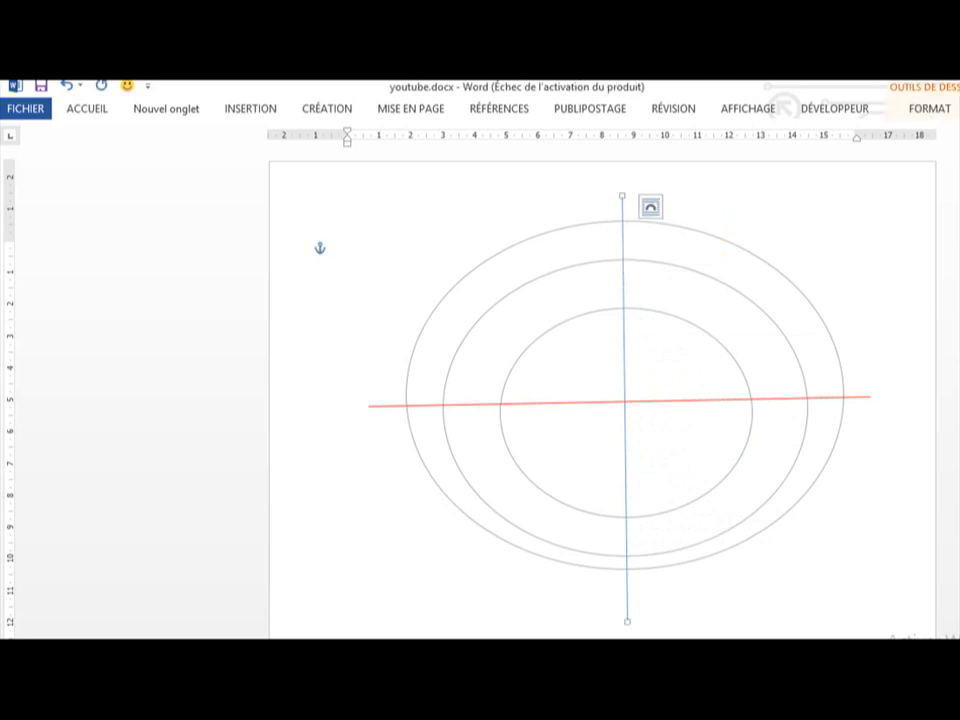
key("F4")
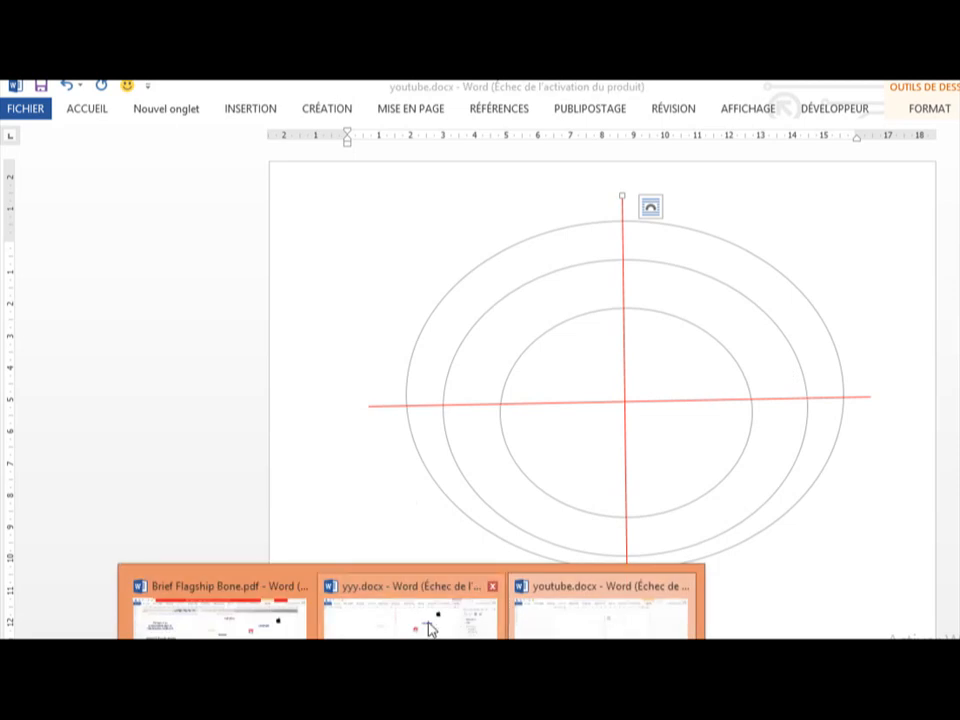
Step: Switch to yyy.docx and select the Samsung logo in the finished positioning diagram
left_click(428, 628)
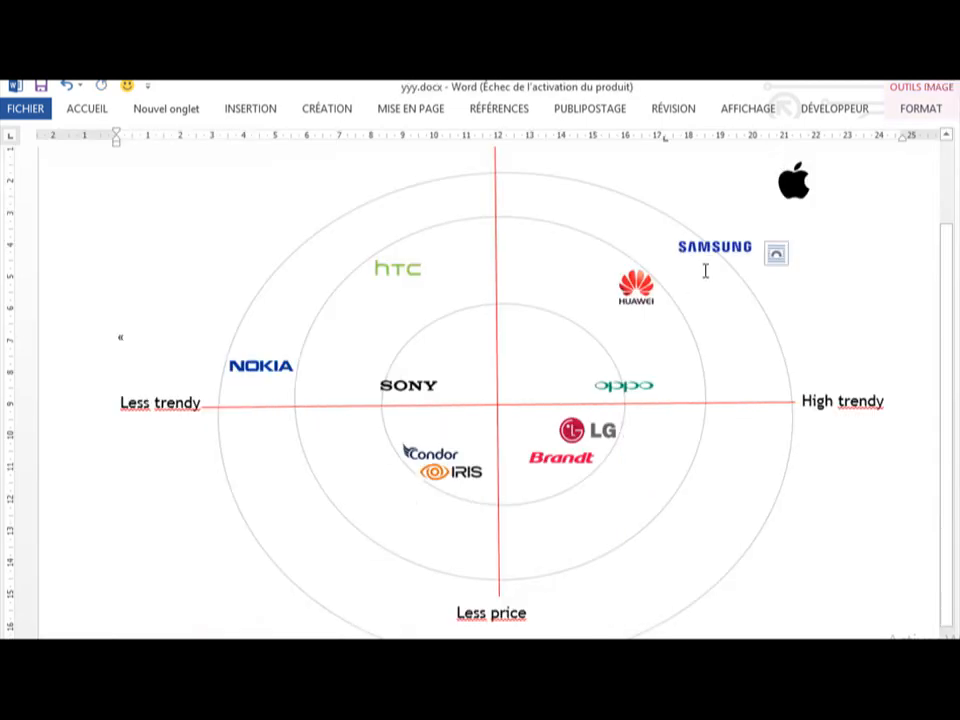
left_click(712, 247)
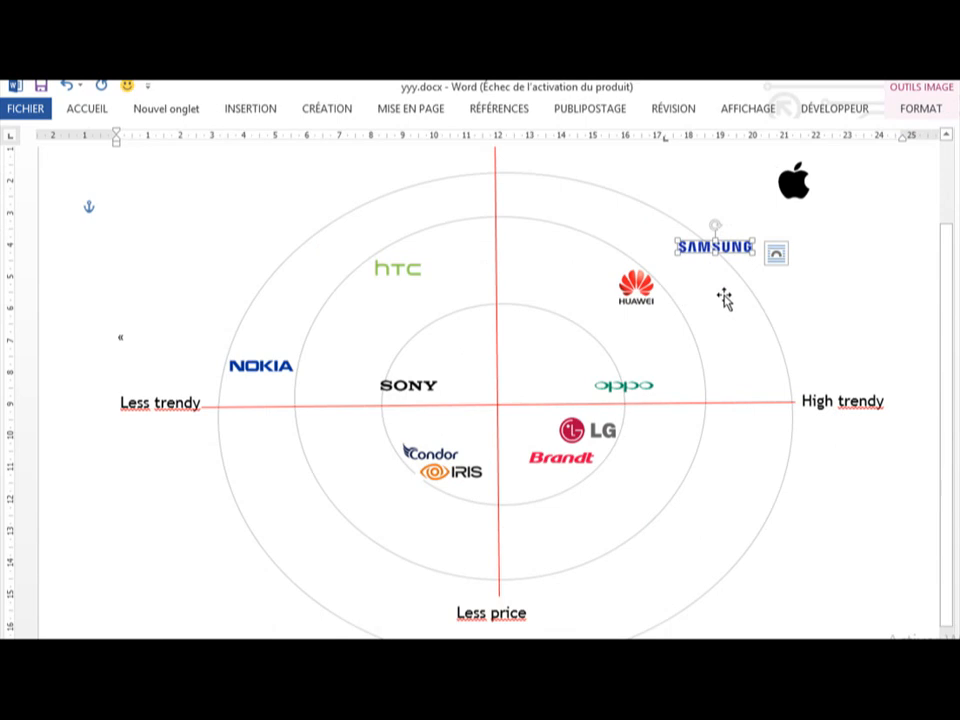